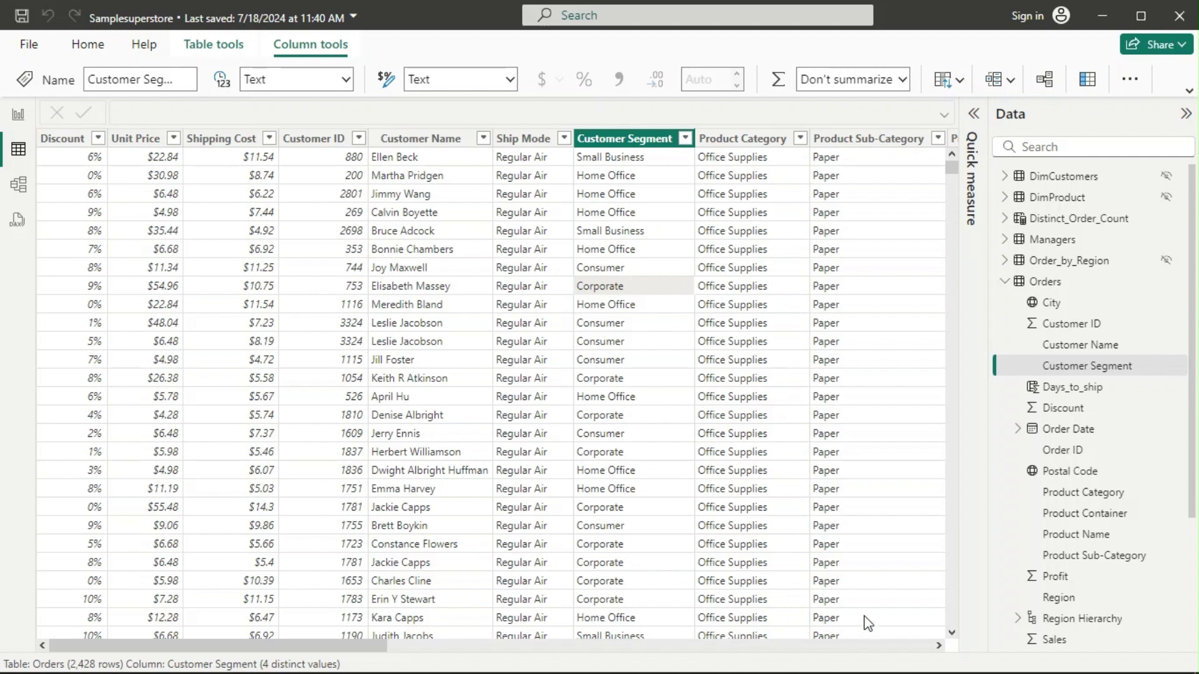
Start a new quick measure for the Orders table.
left_click(1005, 282)
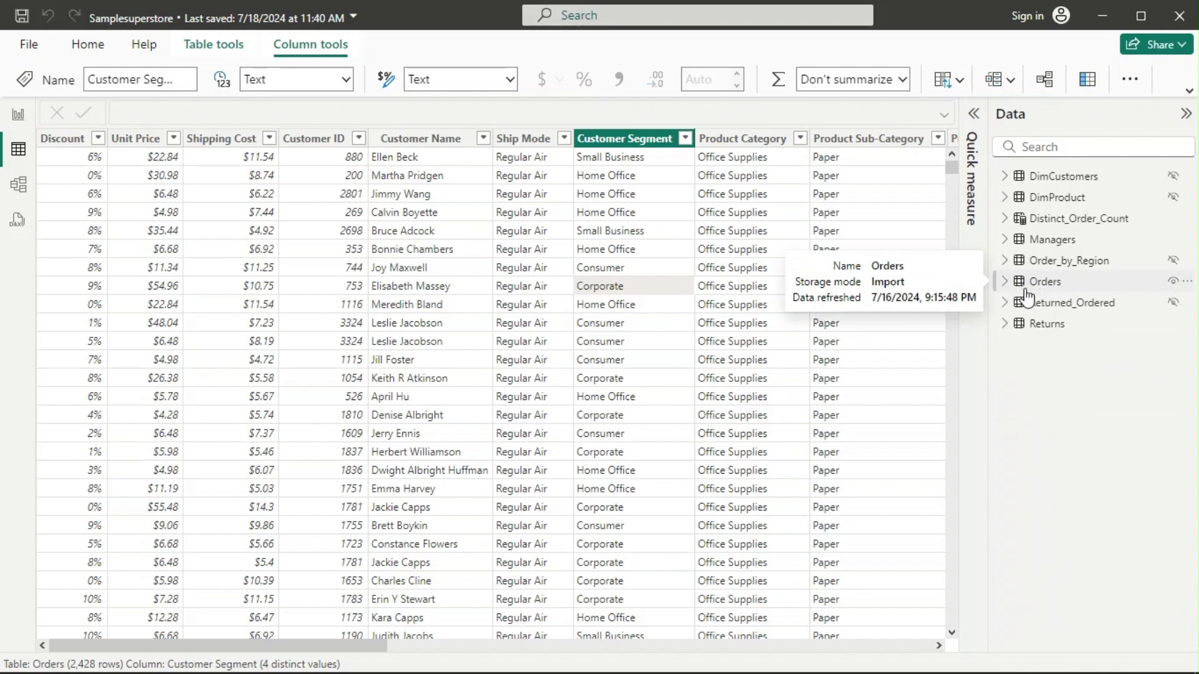
right_click(1056, 287)
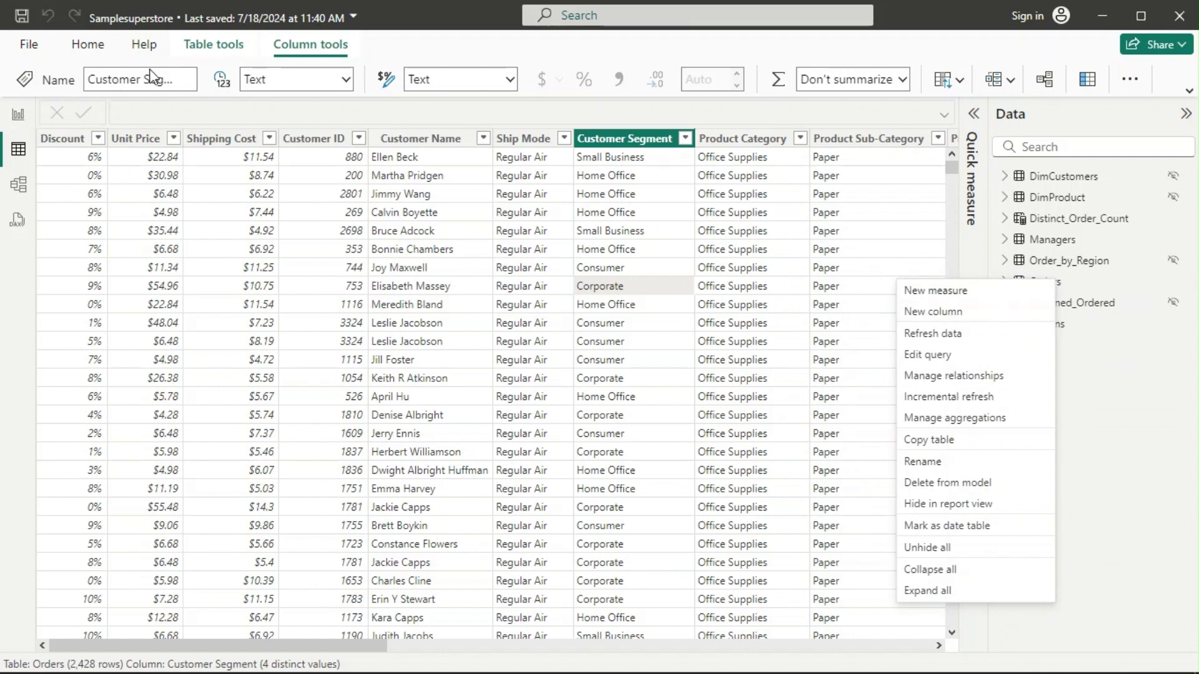
left_click(82, 57)
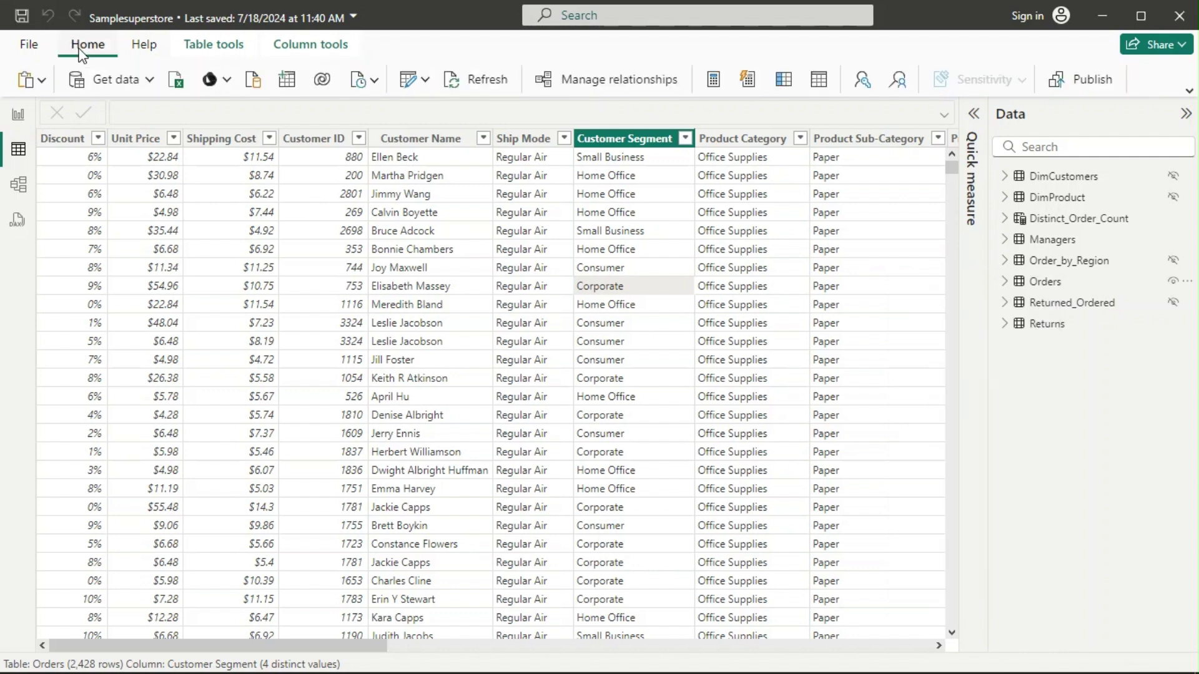
left_click(229, 51)
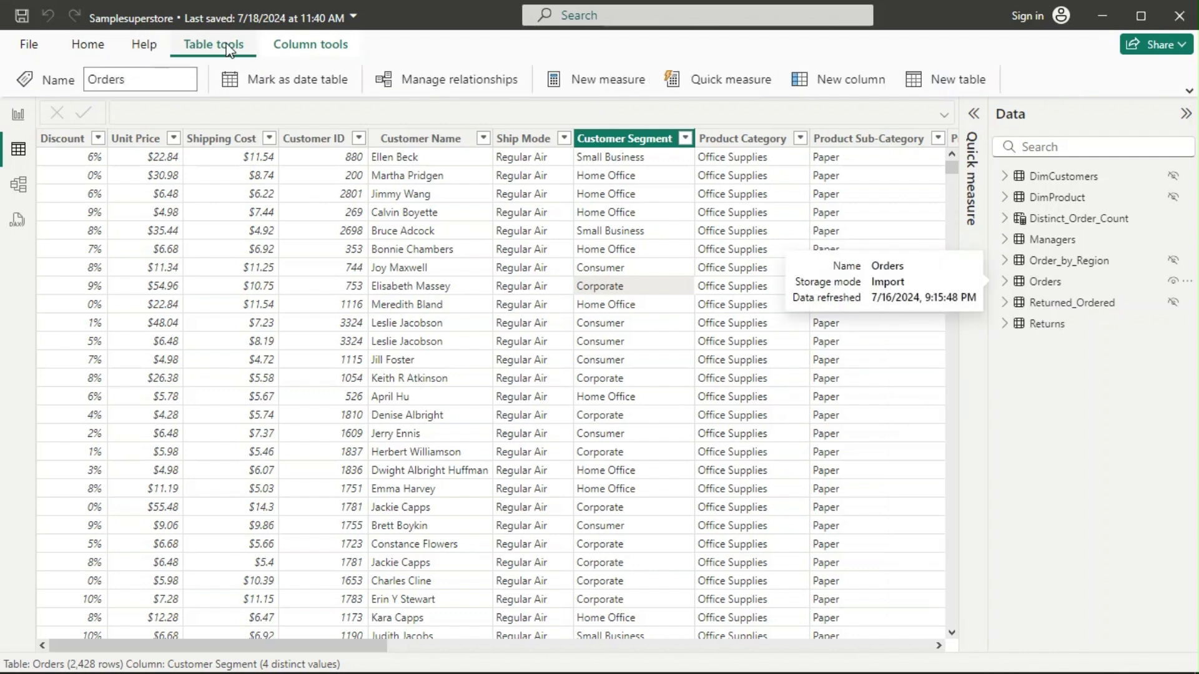
left_click(737, 85)
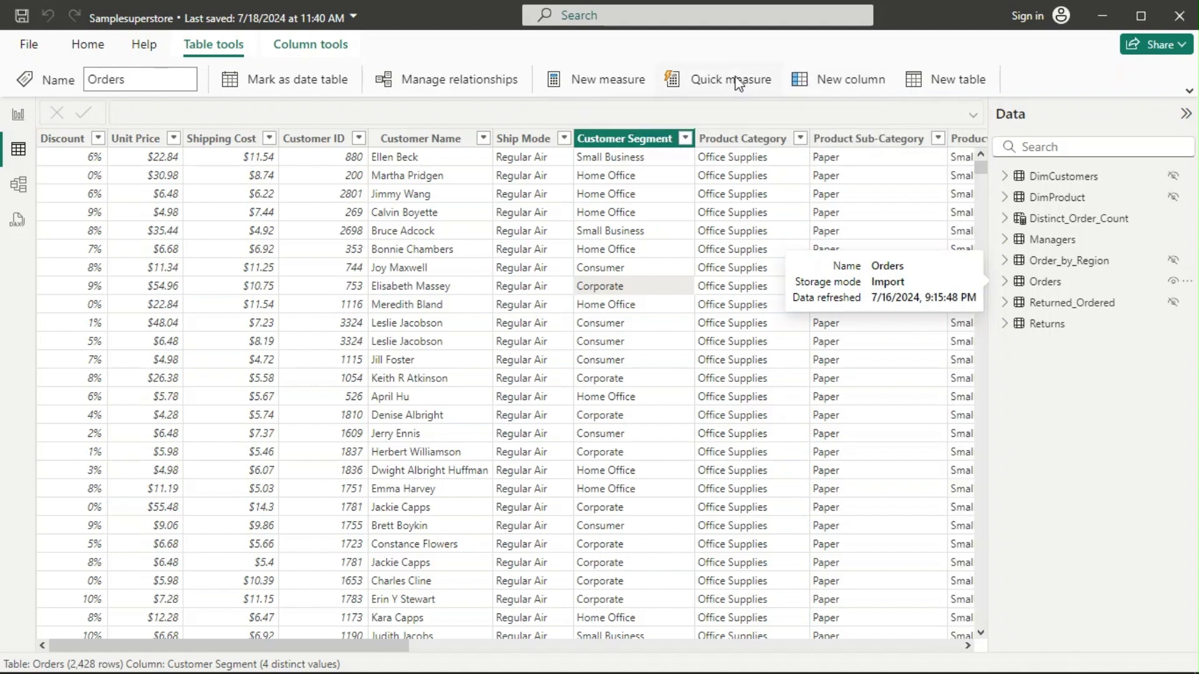
left_click(1037, 286)
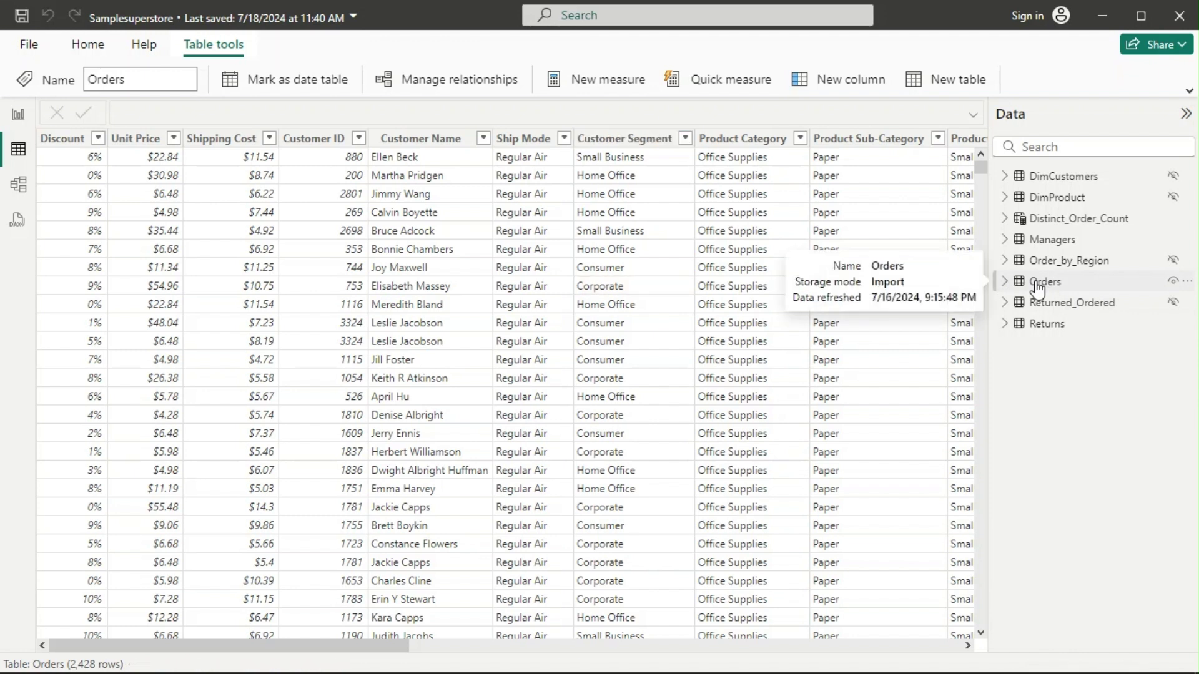
left_click(741, 87)
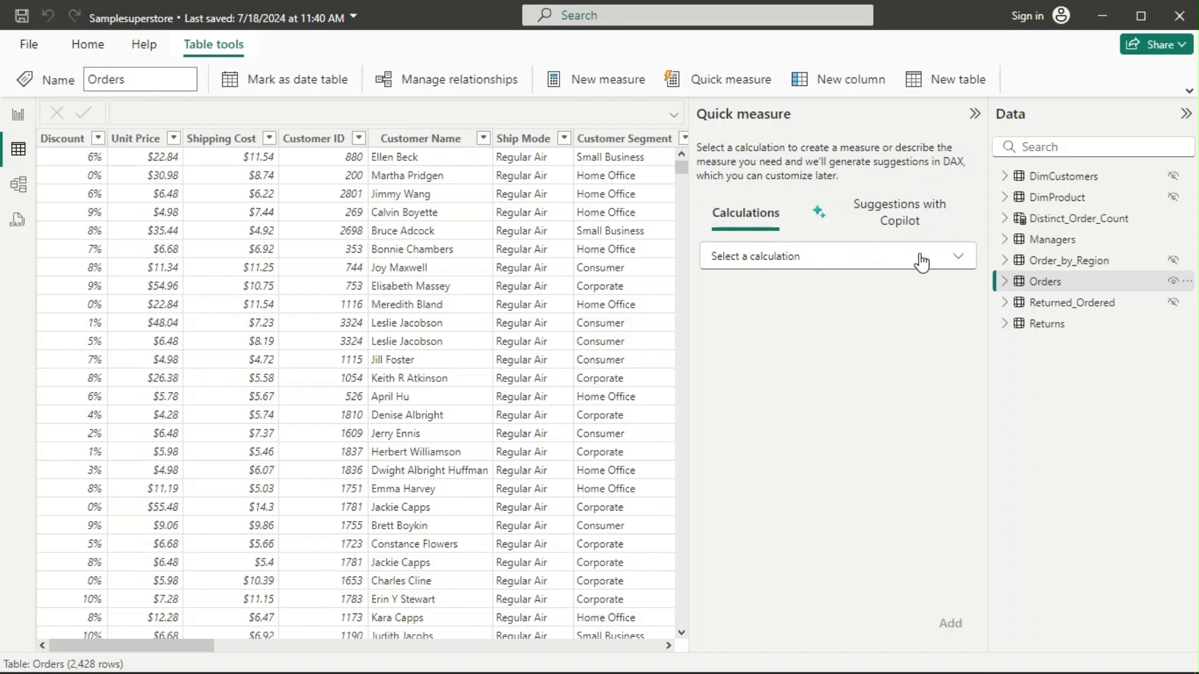
Set the quick measure's calculation to Total for category (filters not applied).
left_click(961, 258)
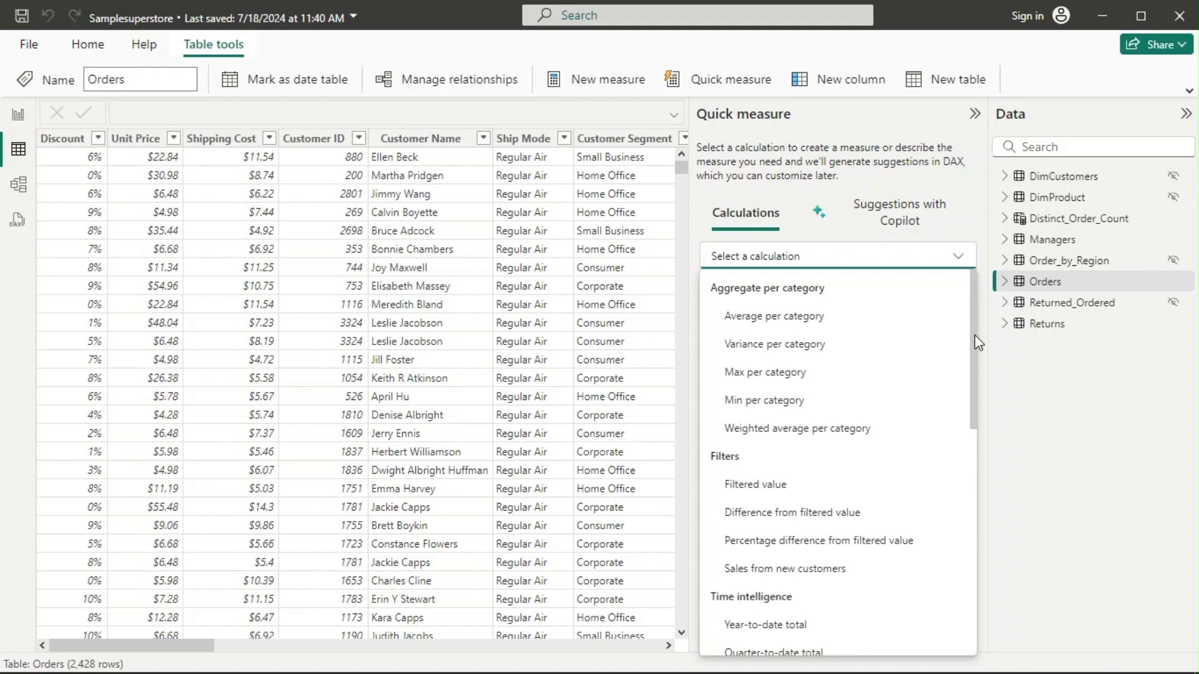
left_click_drag(977, 342, 989, 474)
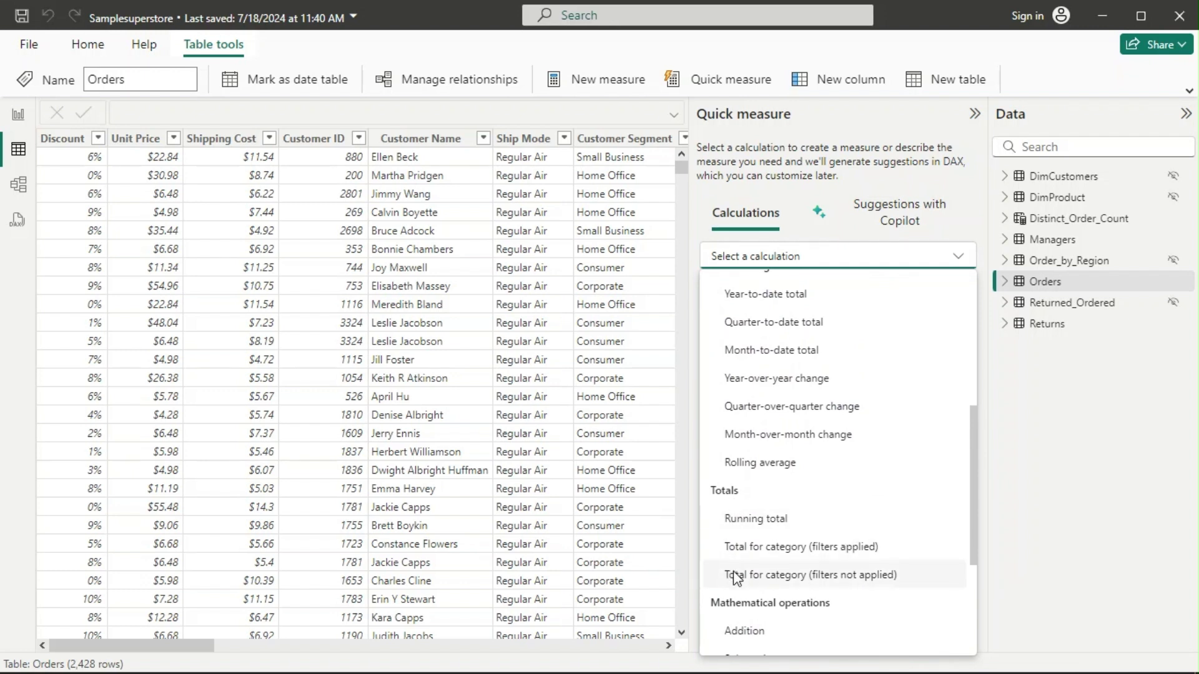
left_click(823, 577)
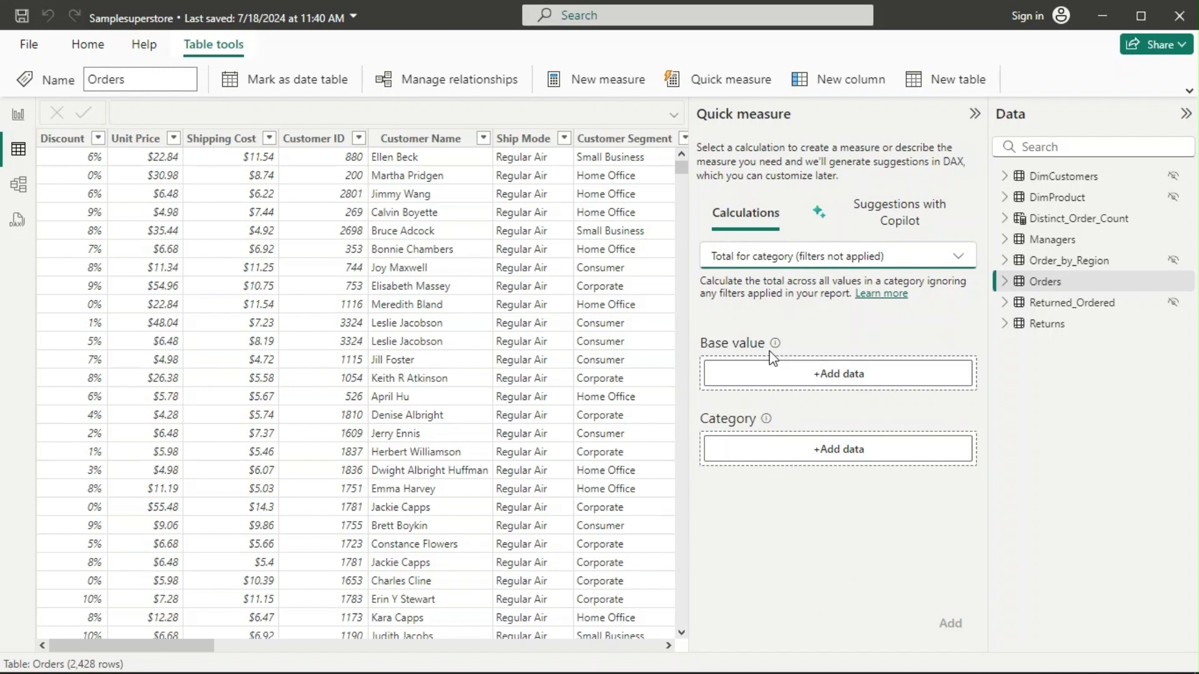
Use Sales from the Orders table as the base value and summarize it by Average.
mouse_move(776, 347)
left_click(849, 378)
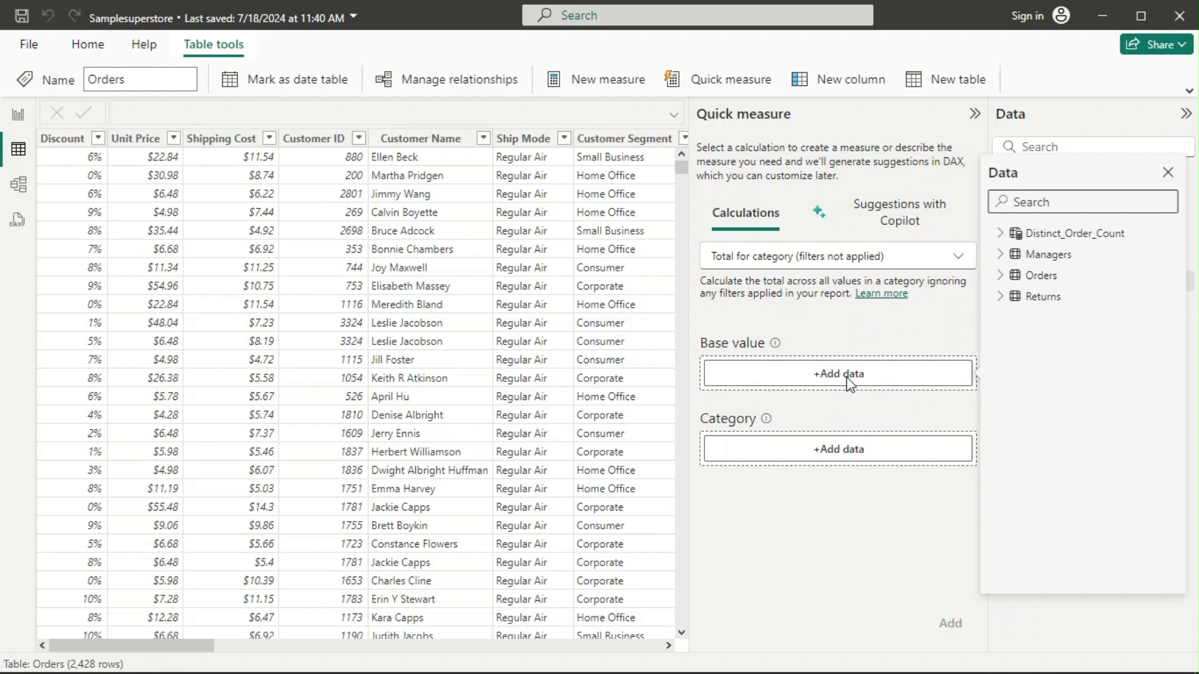
type("sa")
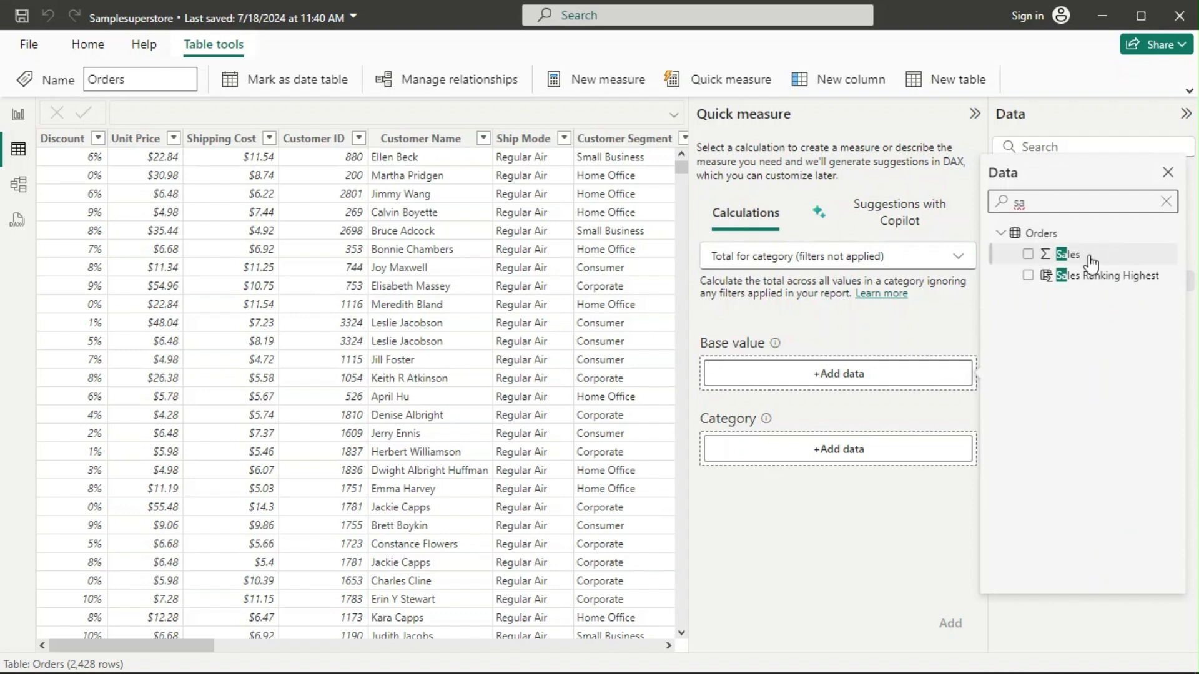
left_click(1042, 256)
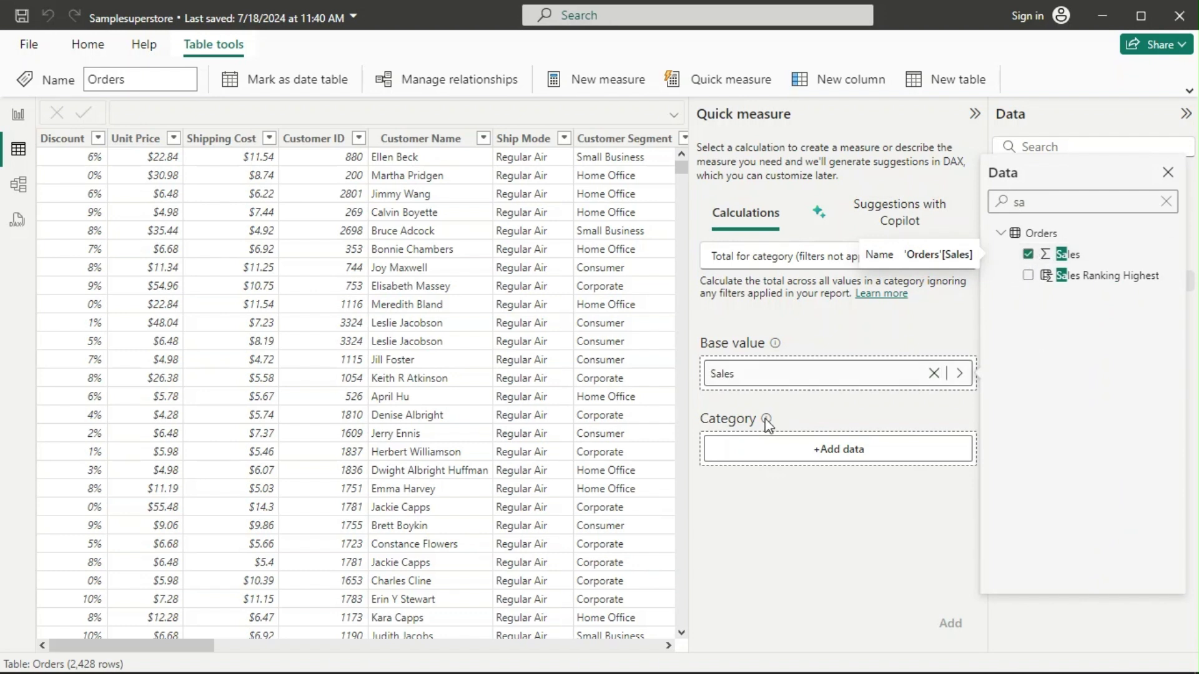
left_click(961, 374)
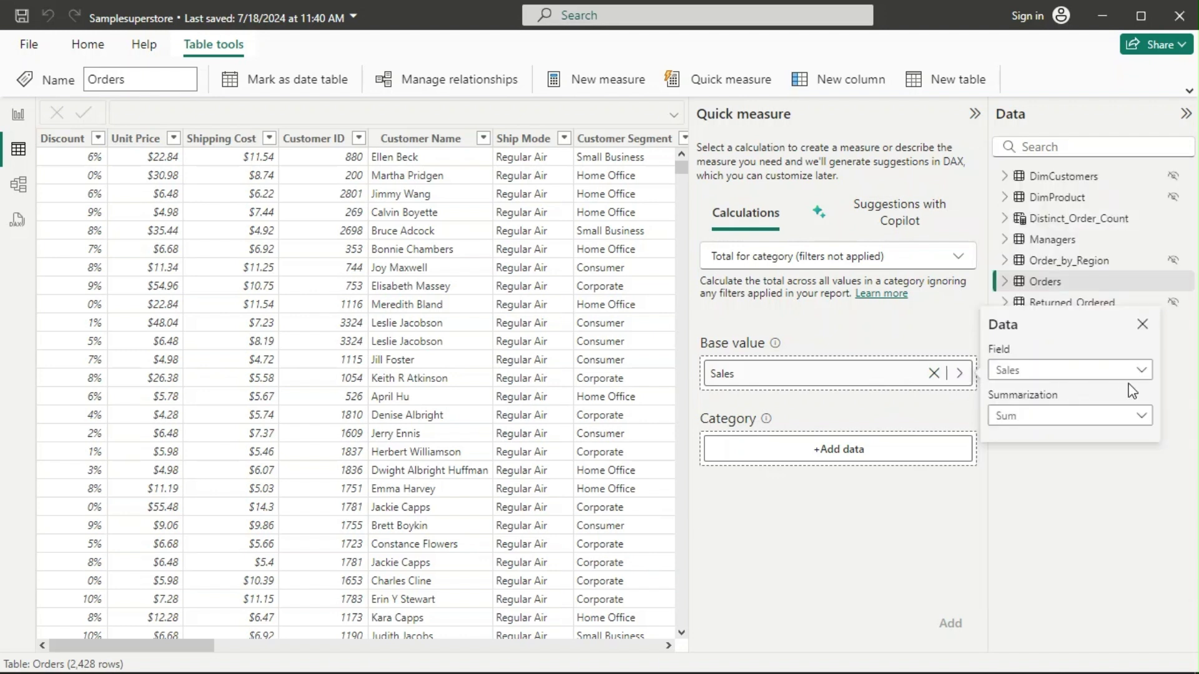
left_click(1141, 417)
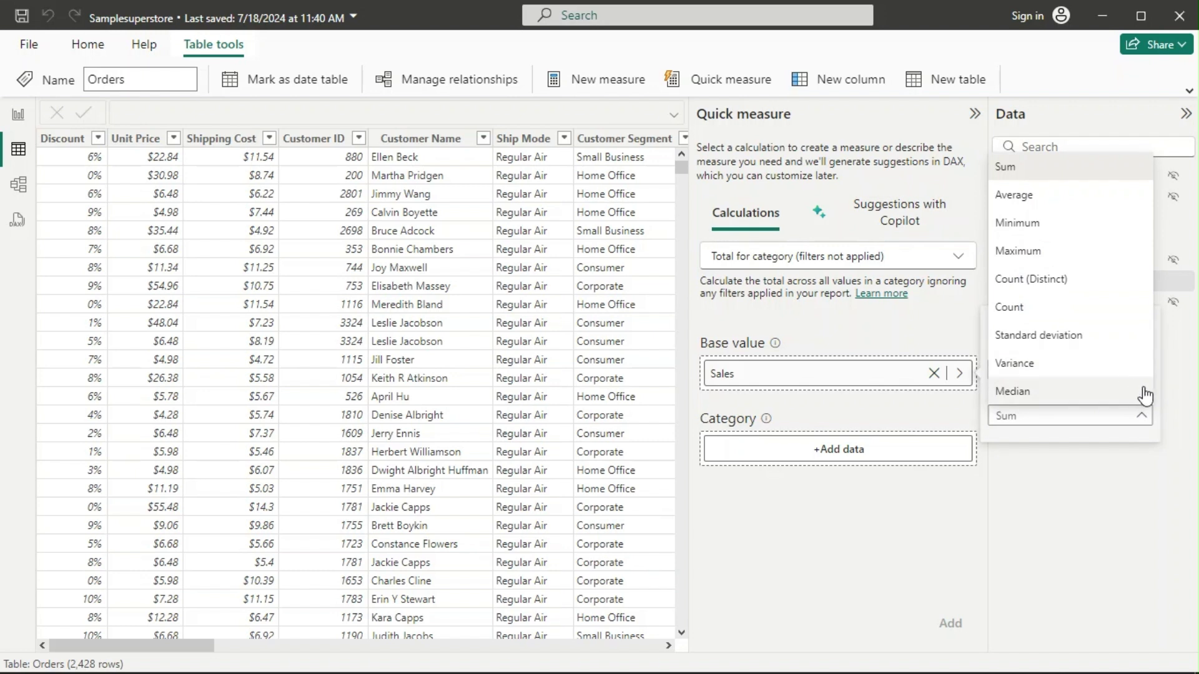
left_click(1037, 201)
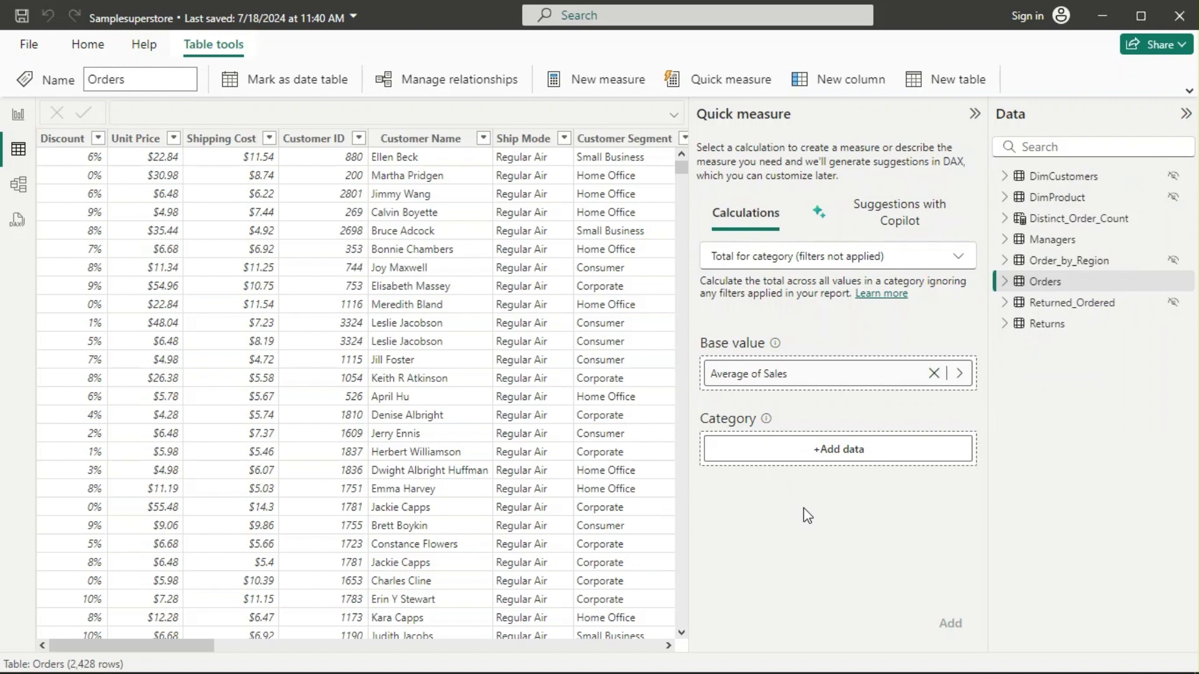
Use Customer Segment as the category and add the quick measure to the model.
left_click(850, 454)
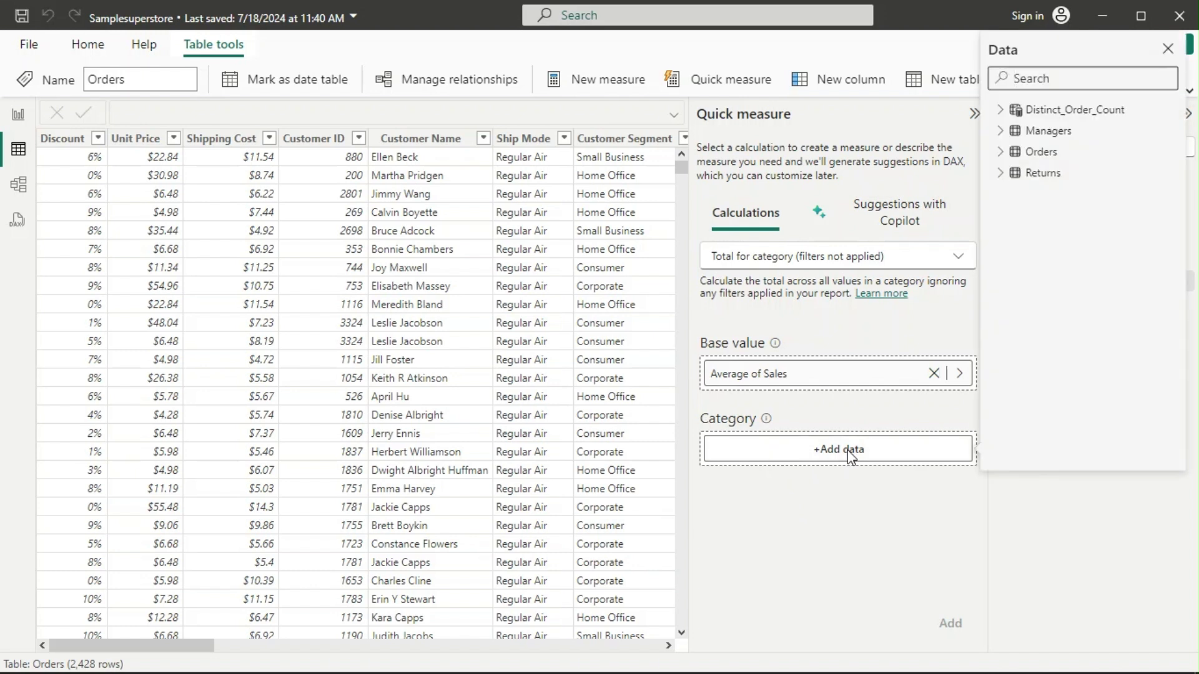
left_click(1031, 73)
type("cus")
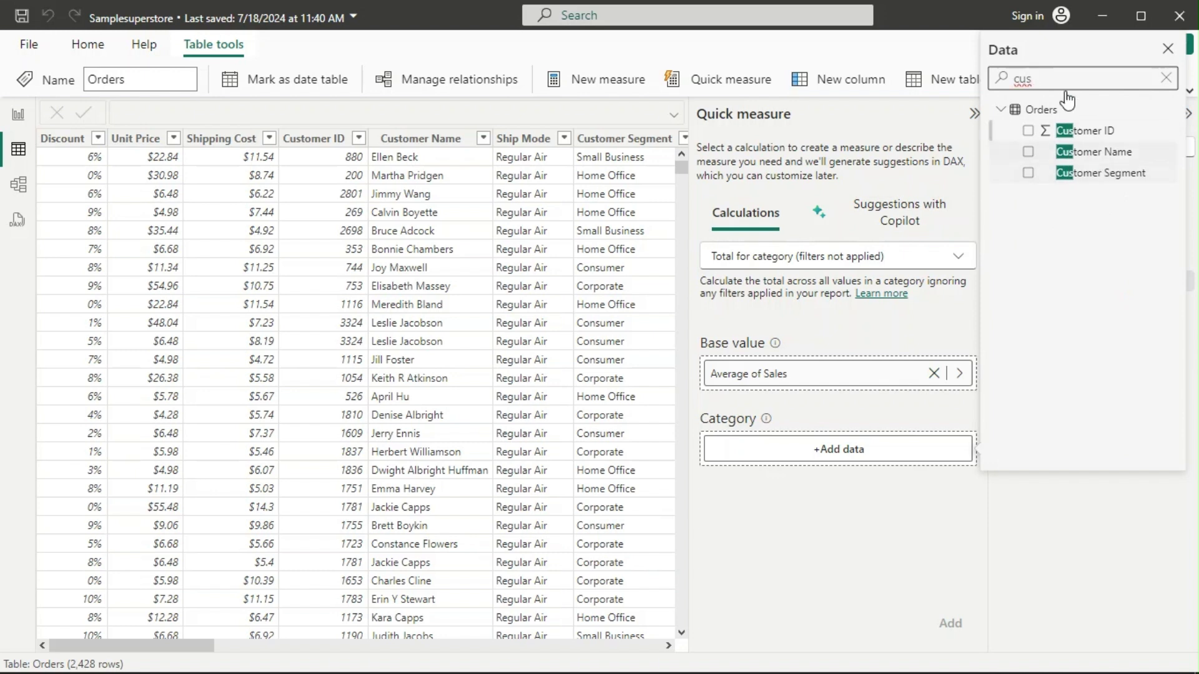
left_click(1028, 174)
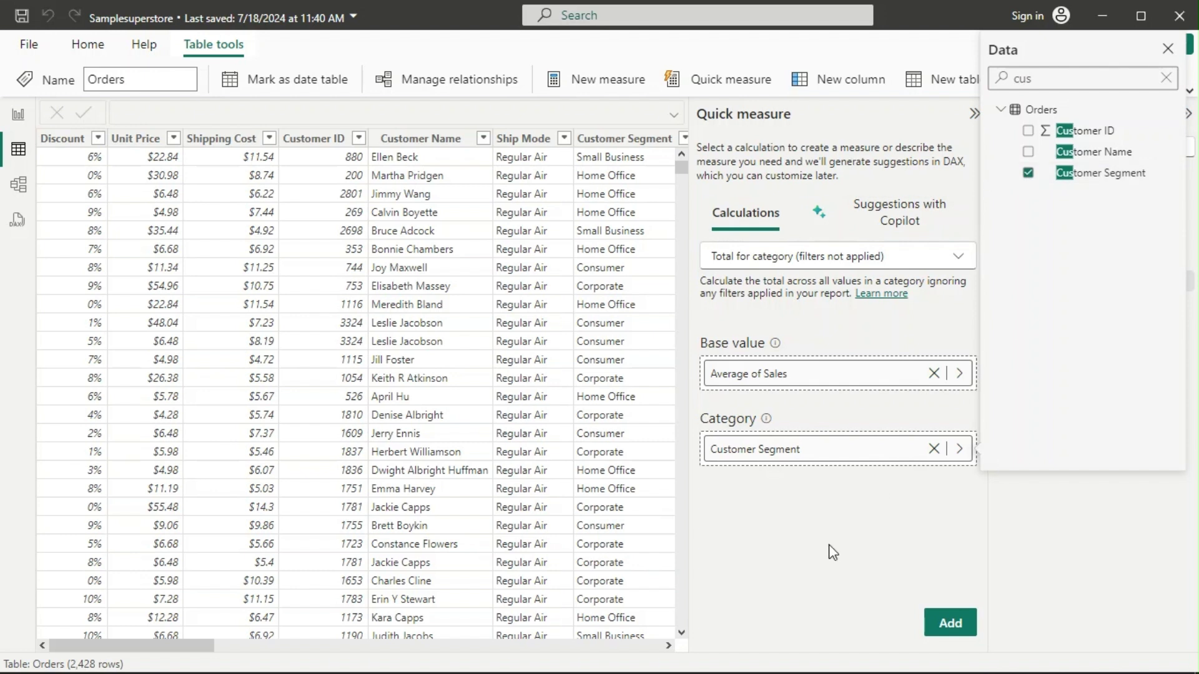
left_click(959, 450)
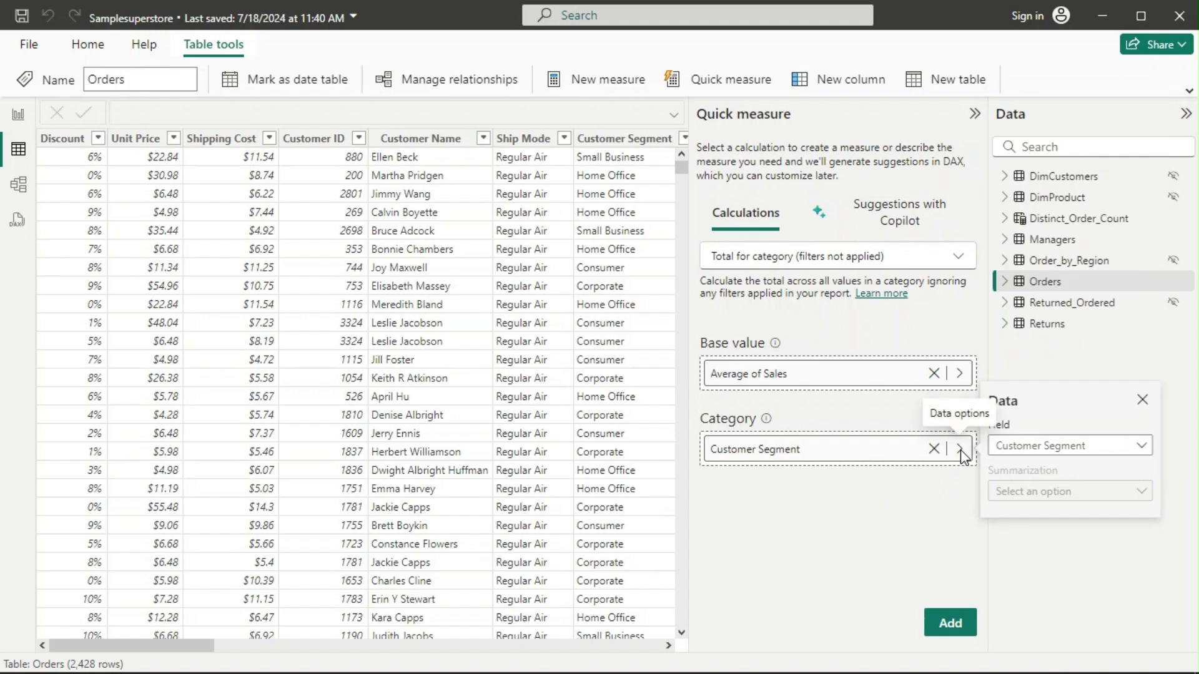
left_click(951, 625)
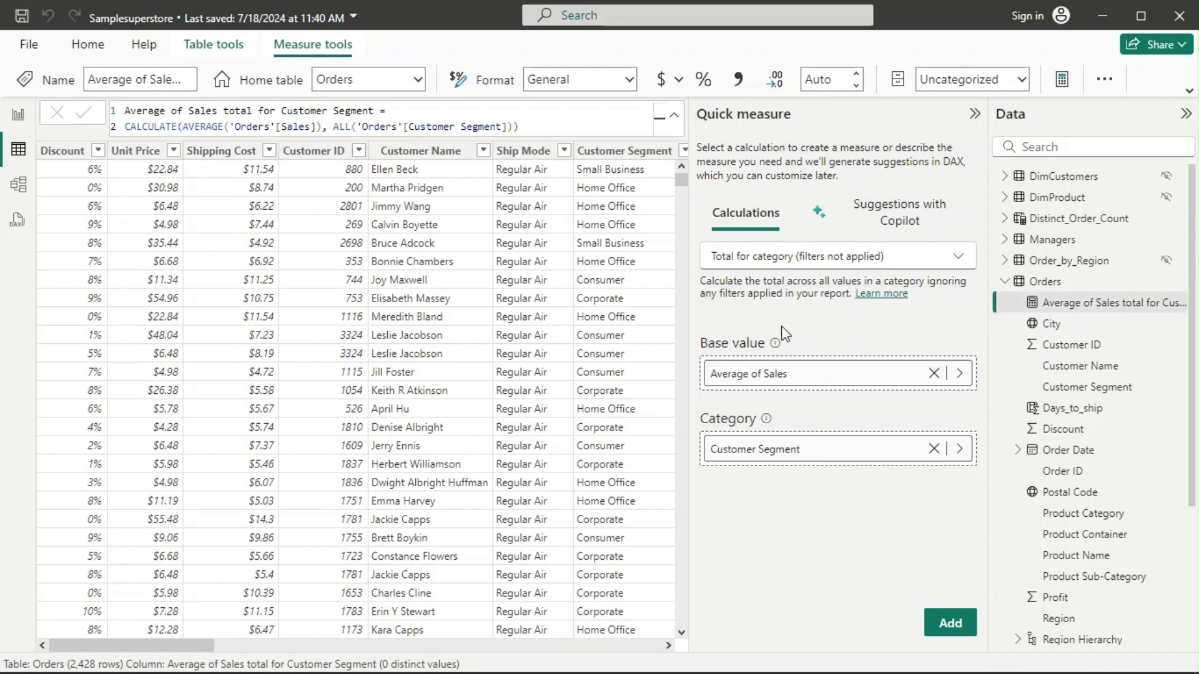
Build a bar chart of the average sales measure by Customer Segment on the report page and enlarge it.
left_click(17, 121)
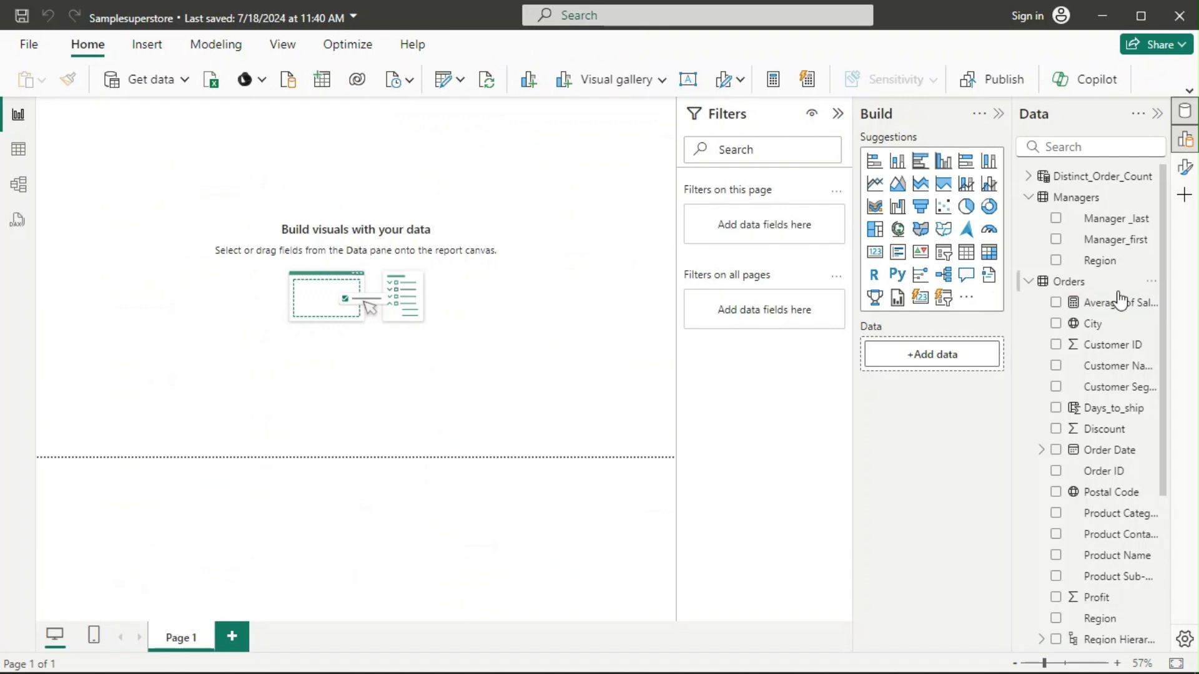
left_click_drag(1106, 307, 367, 305)
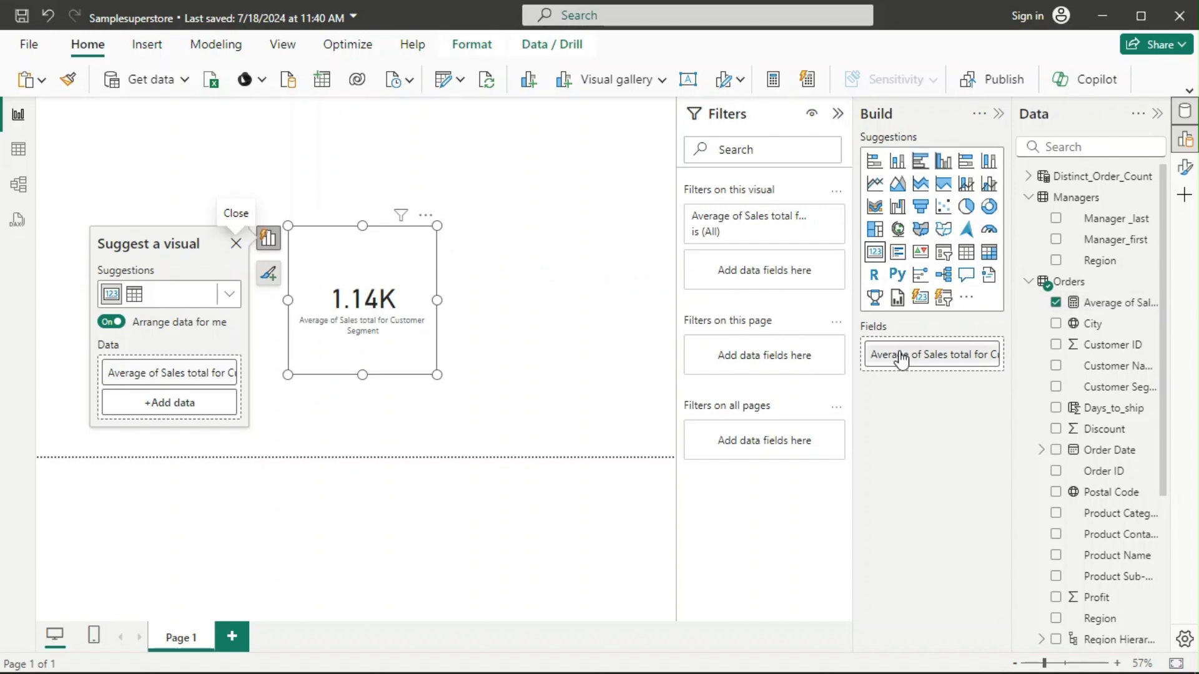
left_click_drag(1125, 400, 361, 324)
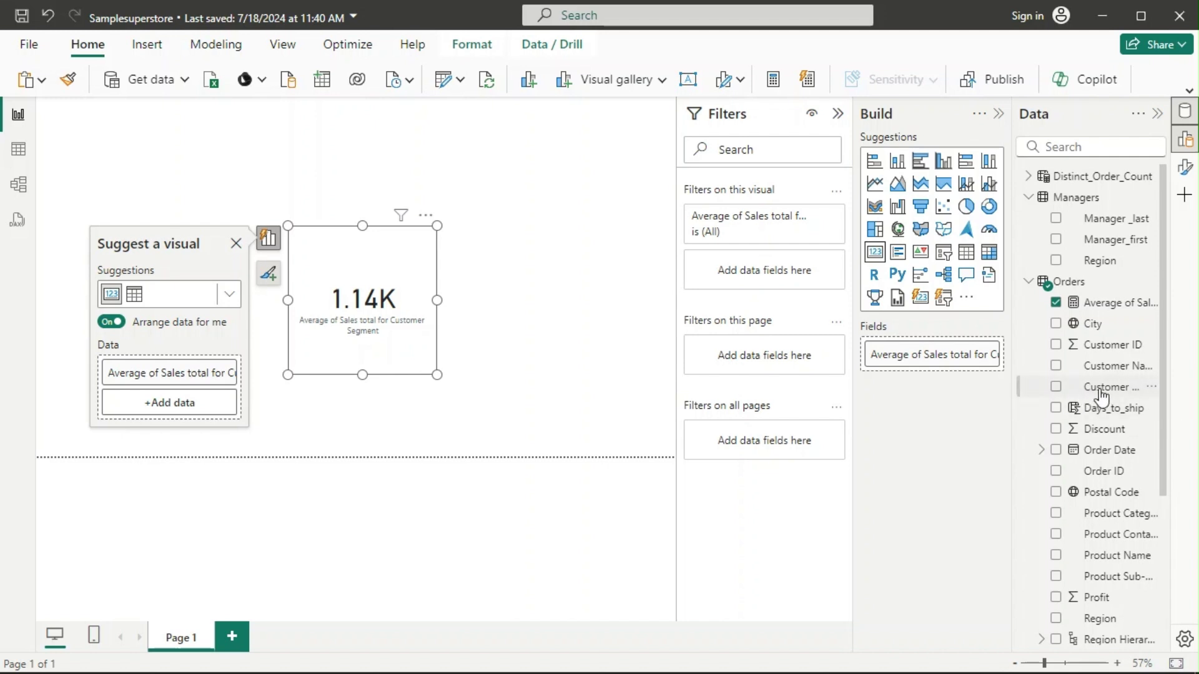
left_click_drag(1101, 391, 362, 352)
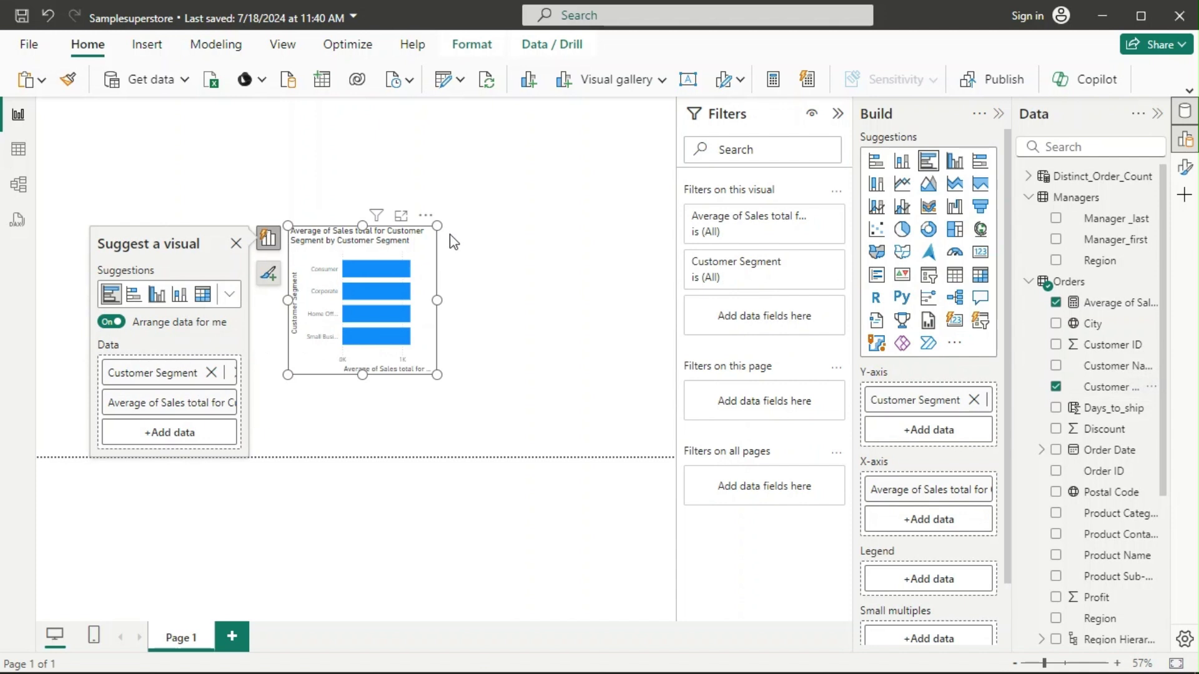
left_click_drag(437, 225, 612, 183)
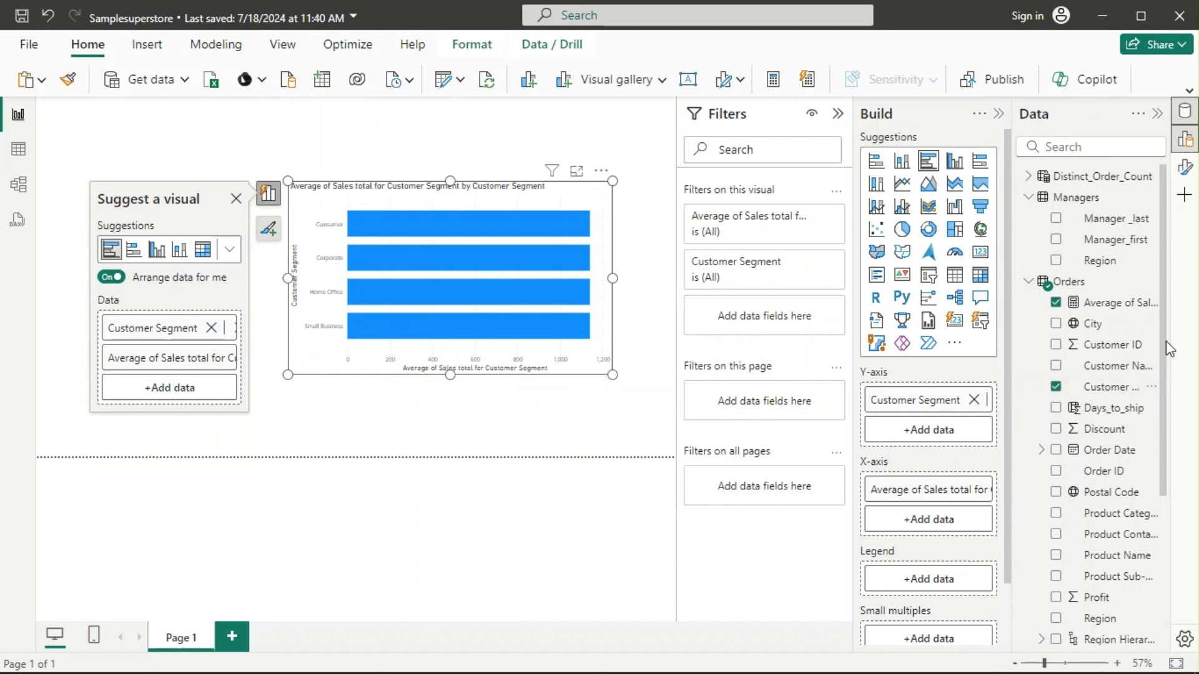
Find the Product Category field and add it to the chart as the legend.
left_click(1060, 147)
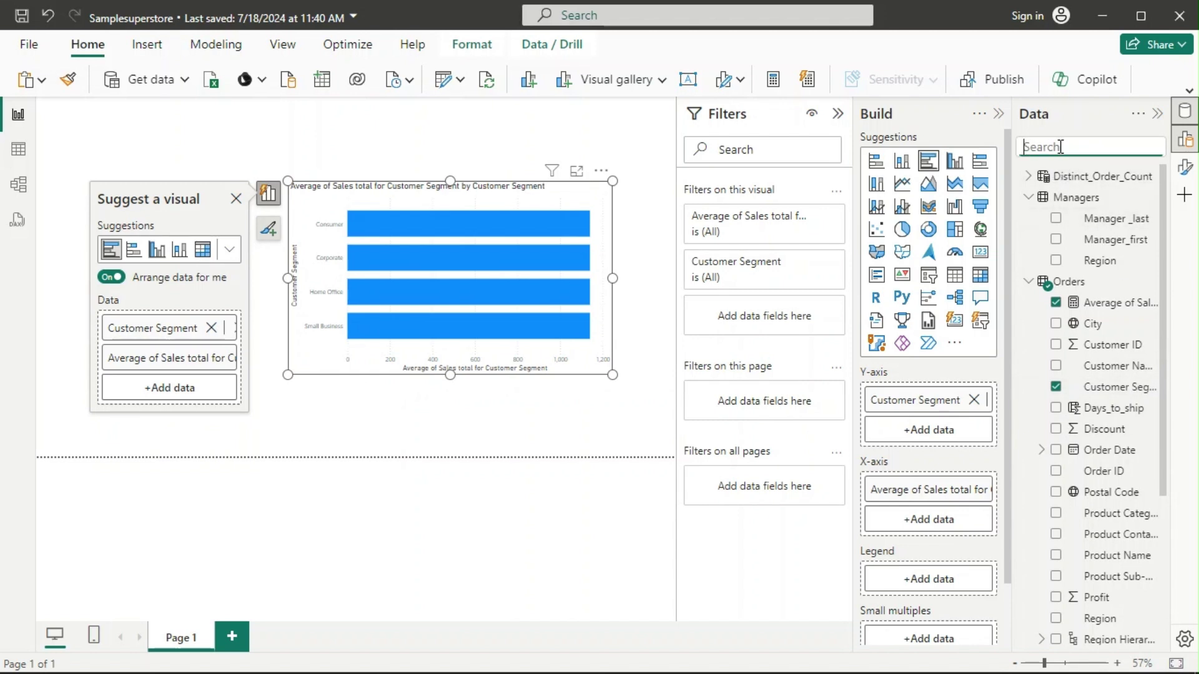
type("prod")
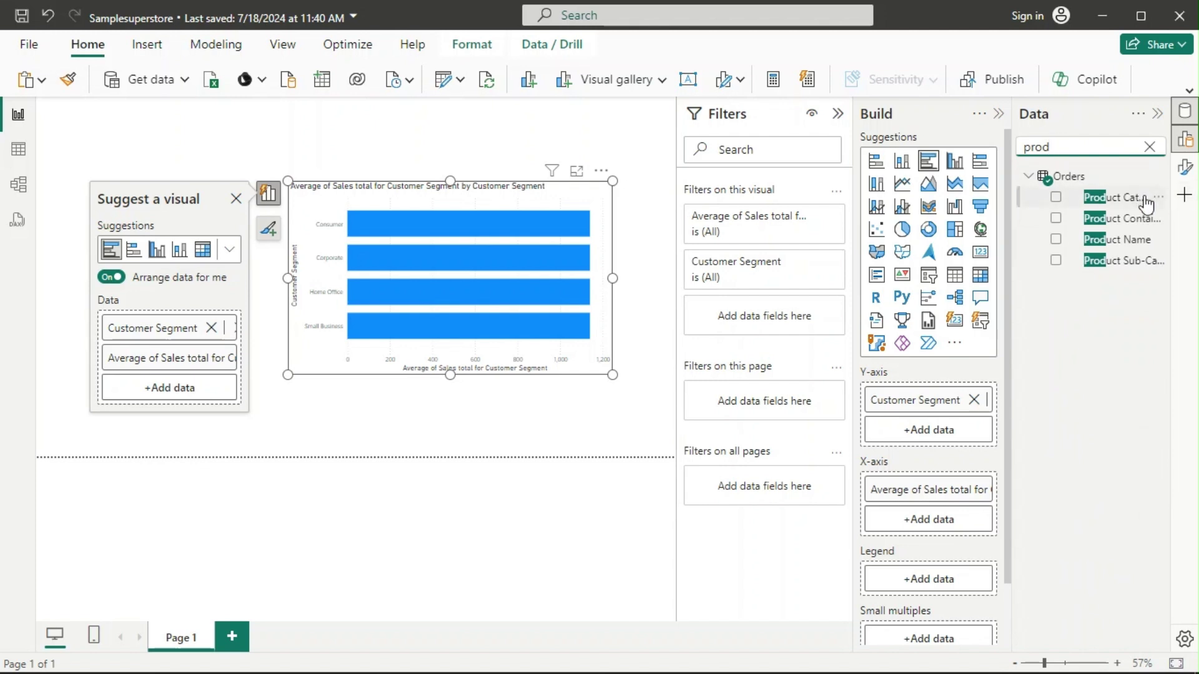
left_click_drag(1121, 197, 444, 321)
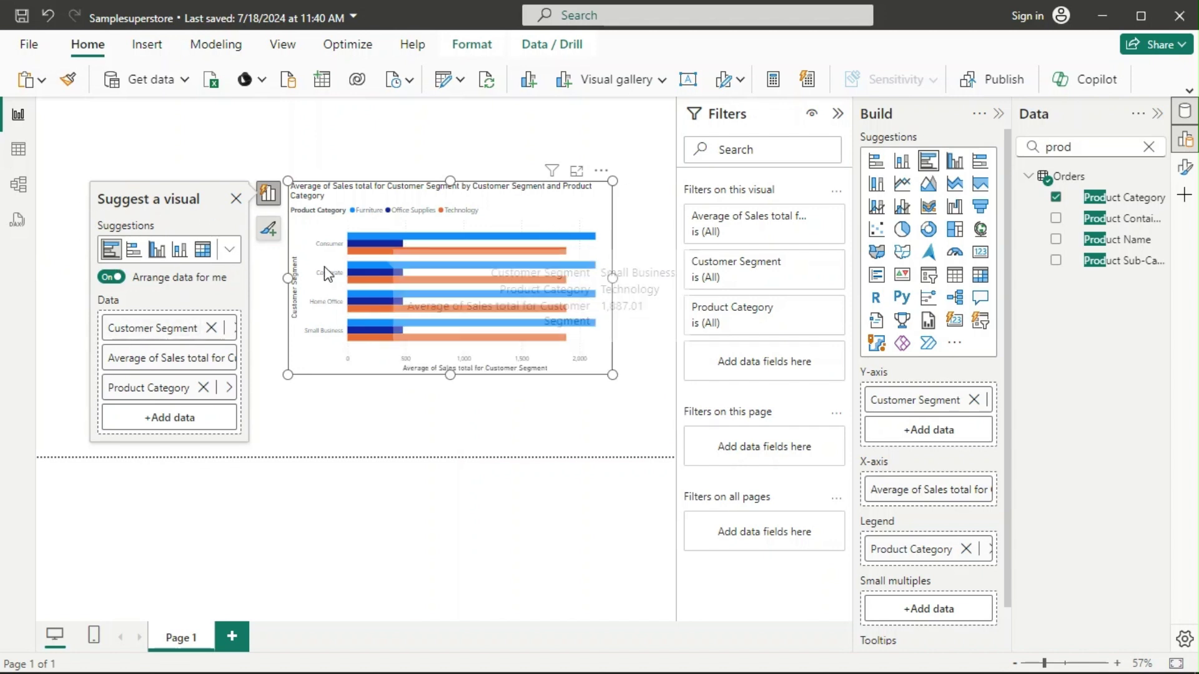
Try the suggested clustered and stacked bar, column and matrix versions of the visual, and delete it from the page.
left_click(135, 253)
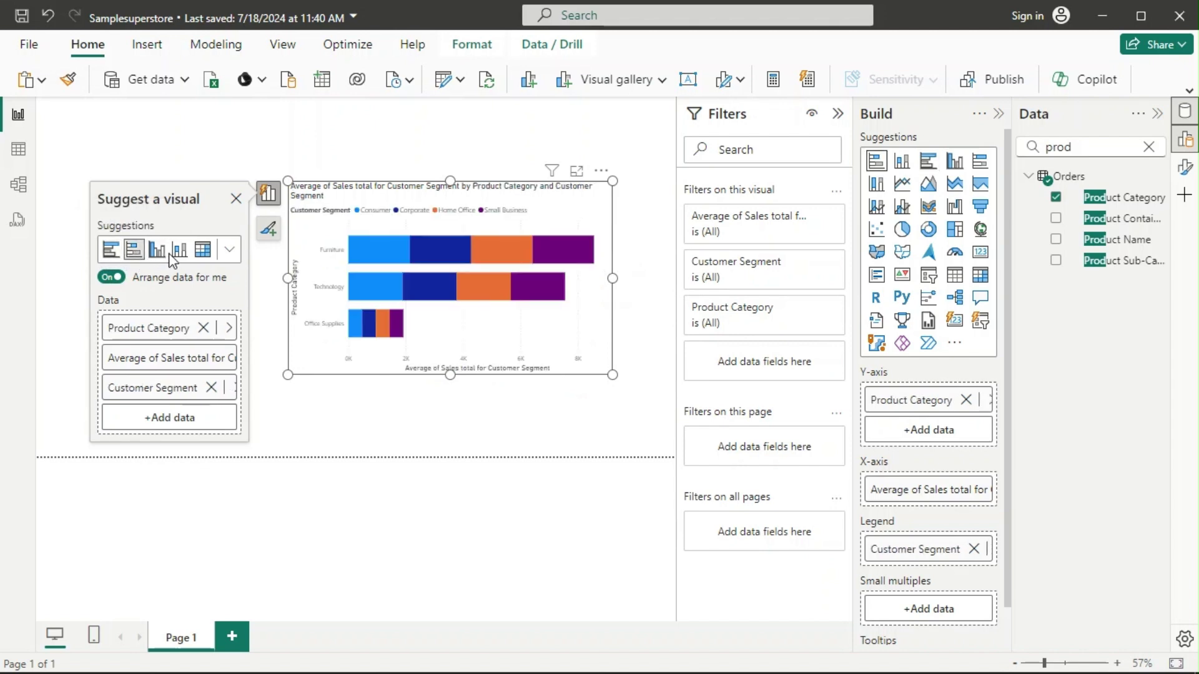
left_click(156, 255)
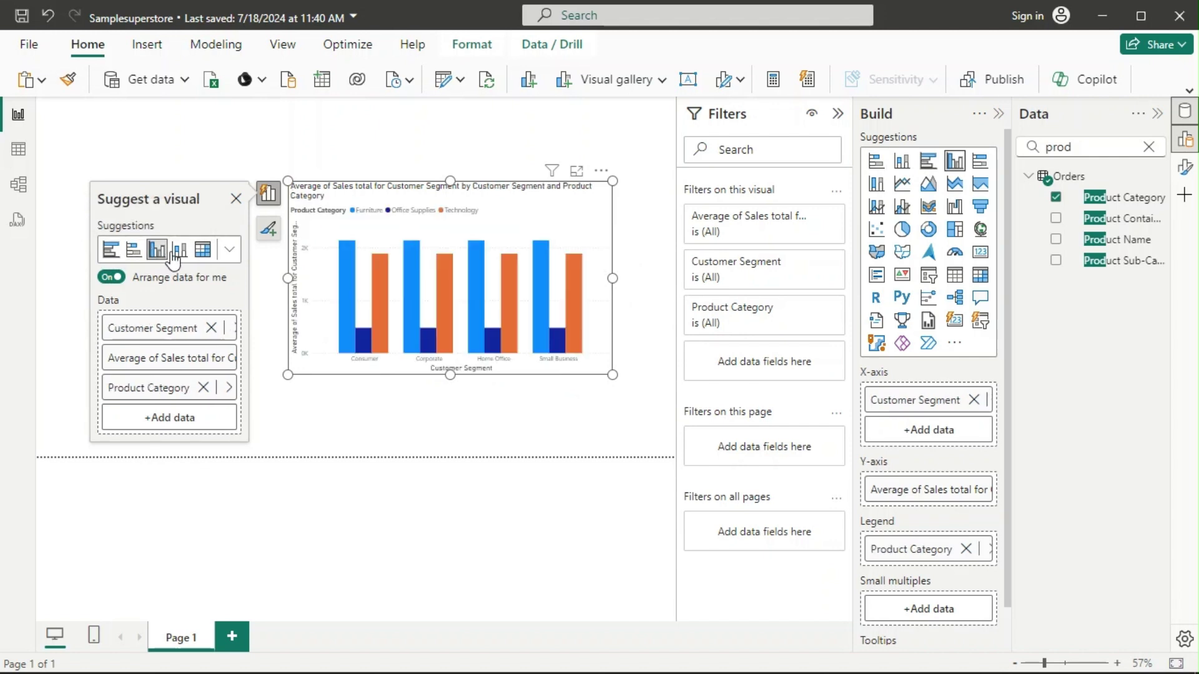
left_click(186, 250)
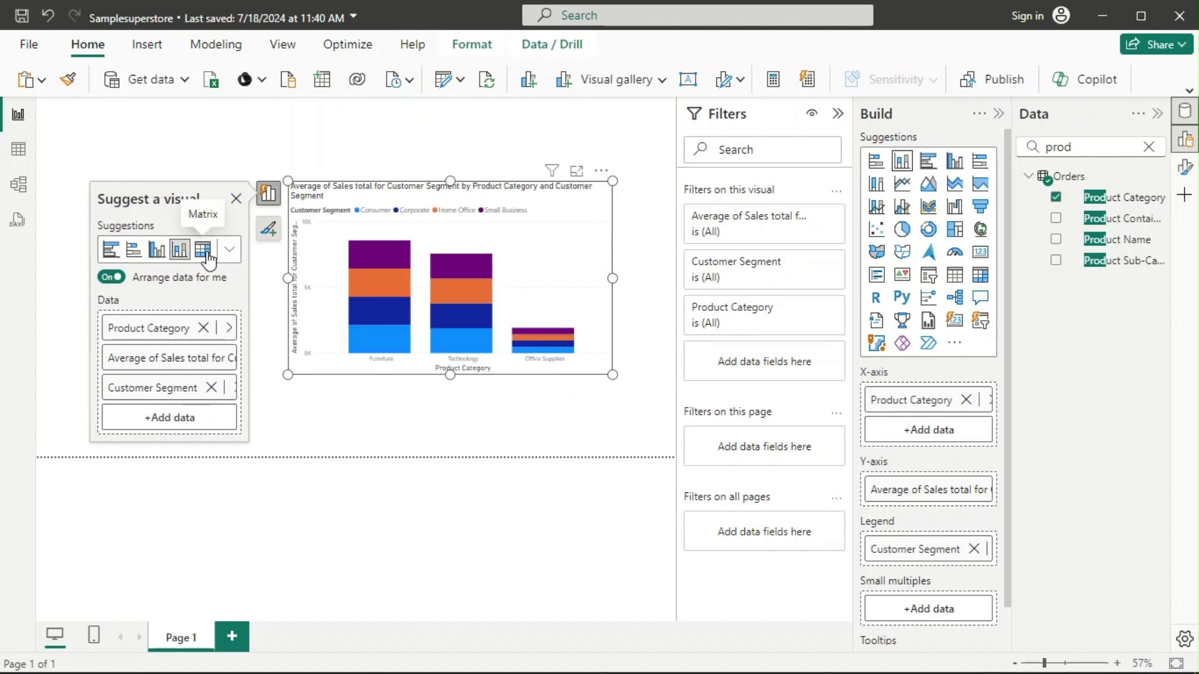
left_click(208, 257)
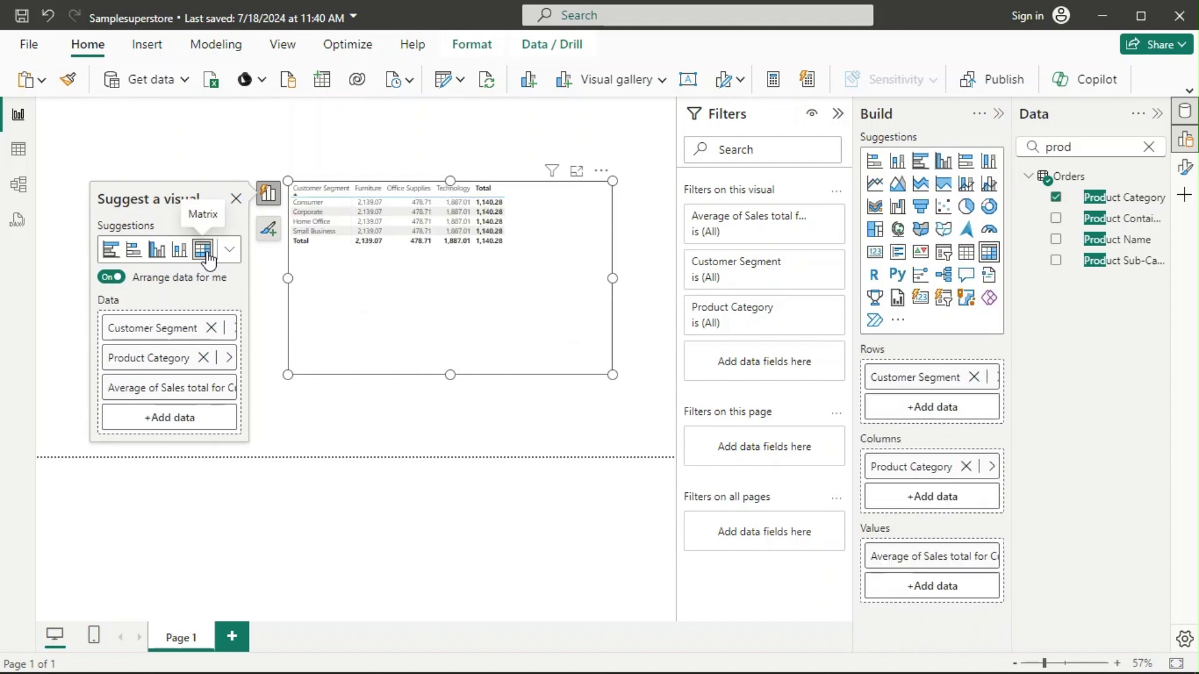
left_click(179, 255)
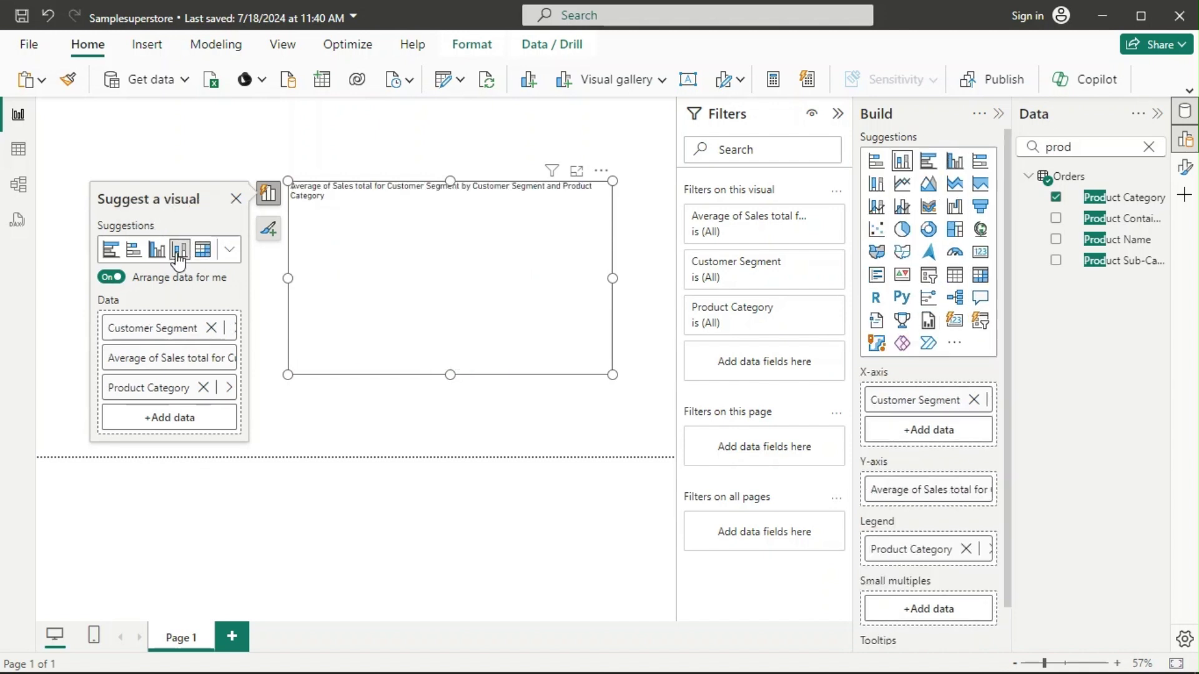
left_click(131, 257)
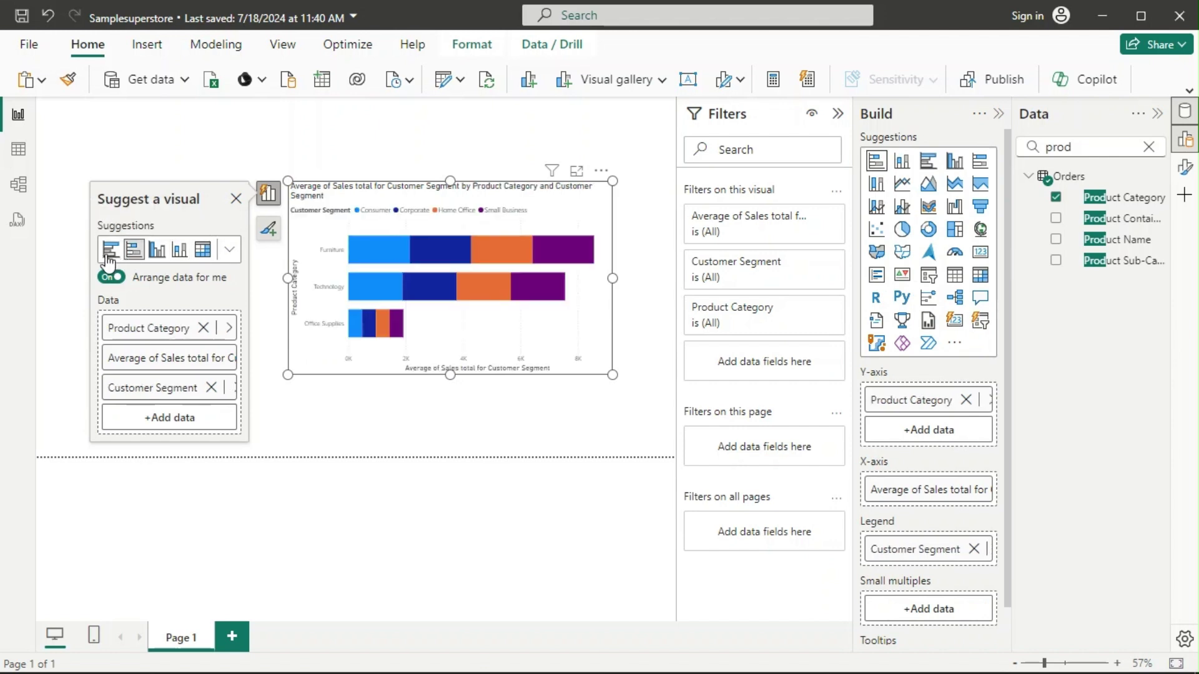
left_click(110, 253)
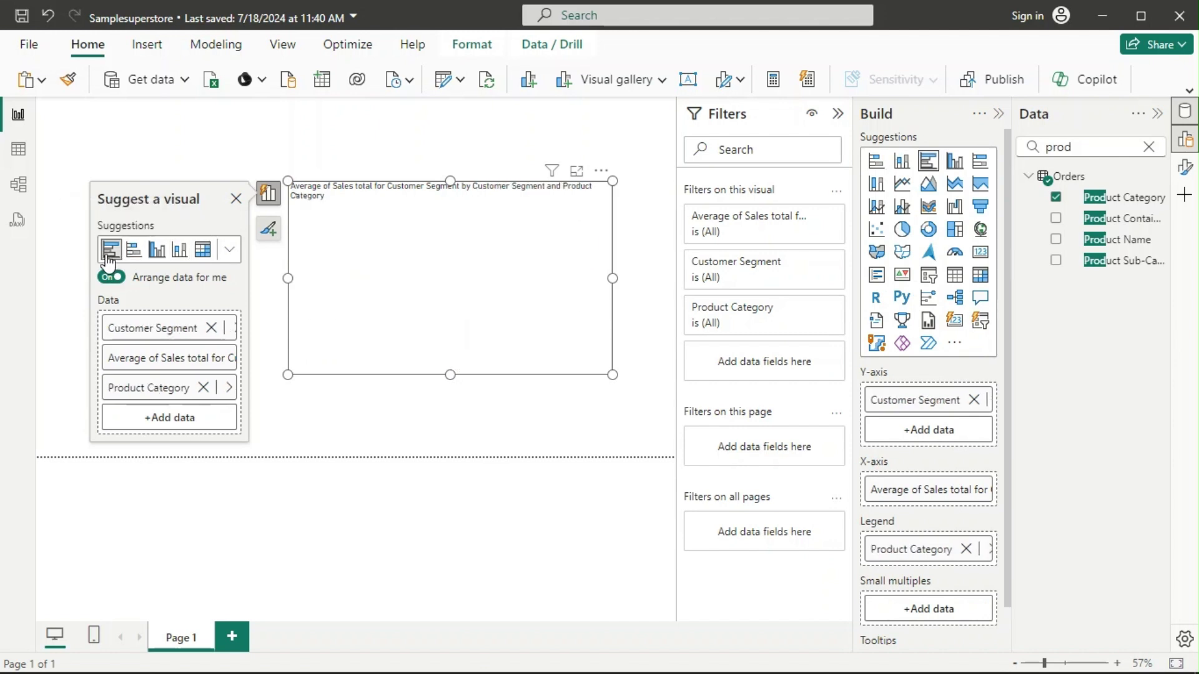
left_click(155, 253)
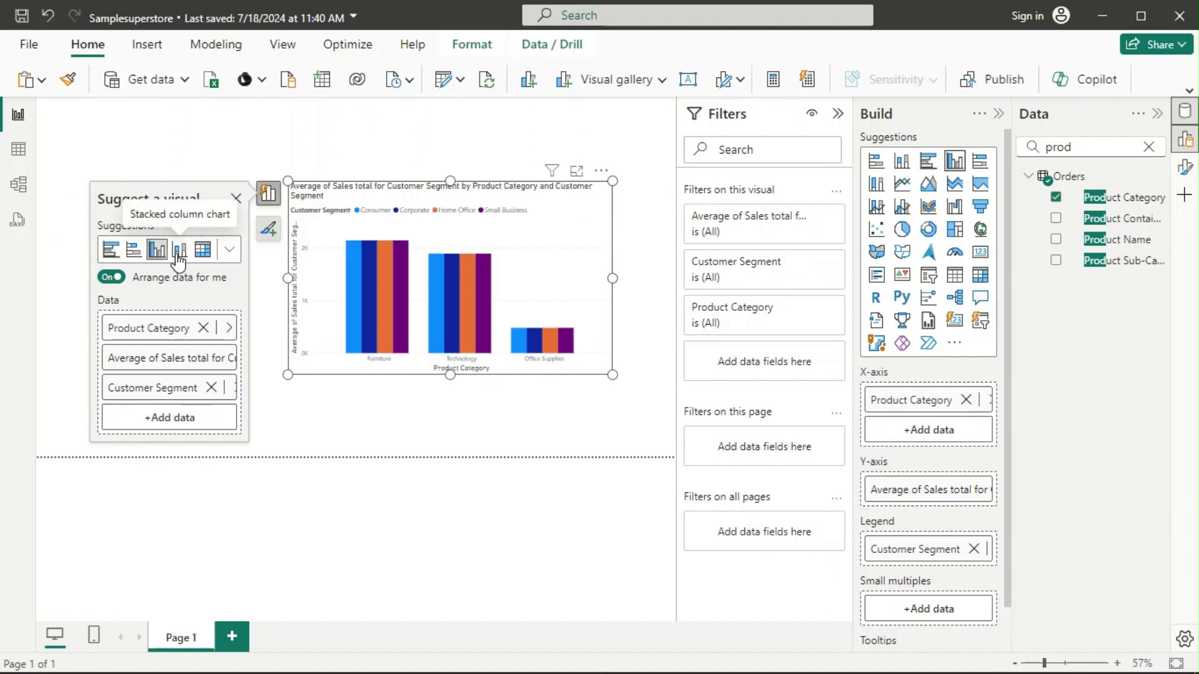
left_click(179, 257)
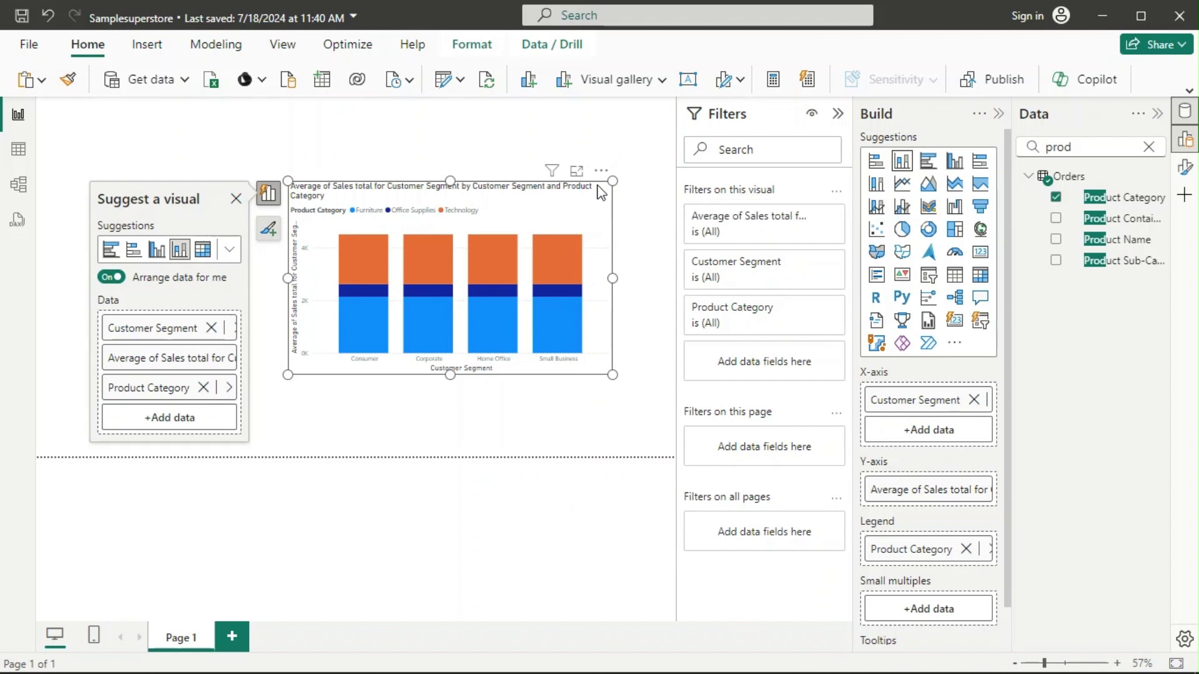
key("Delete")
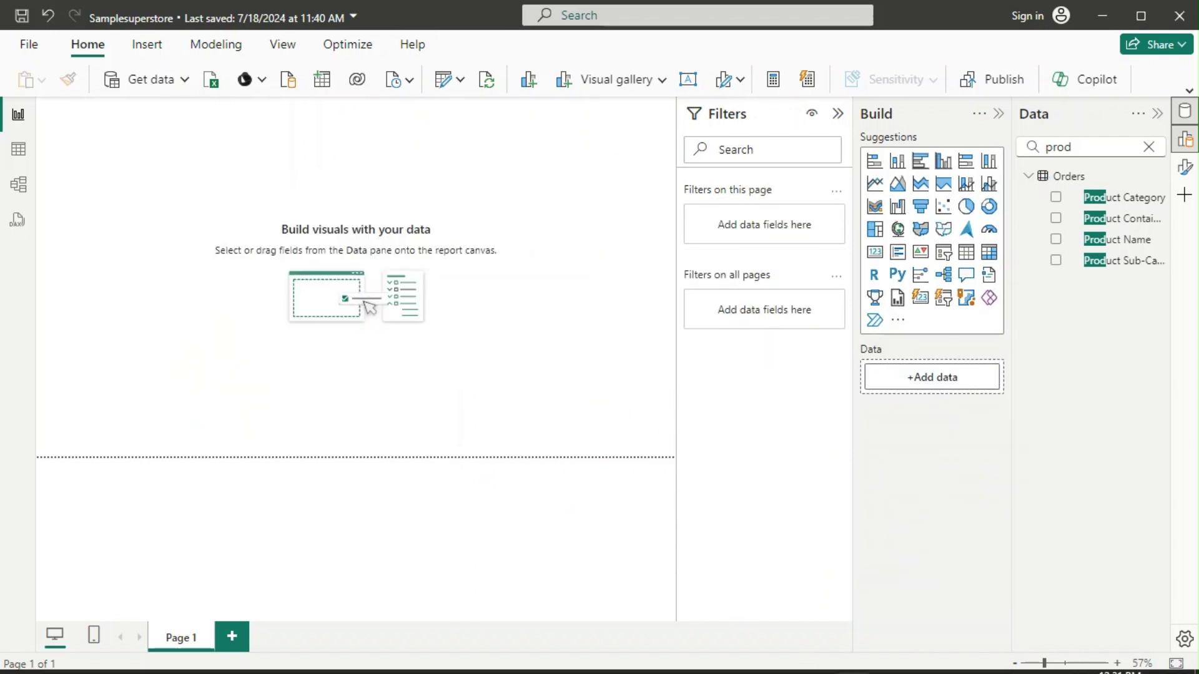